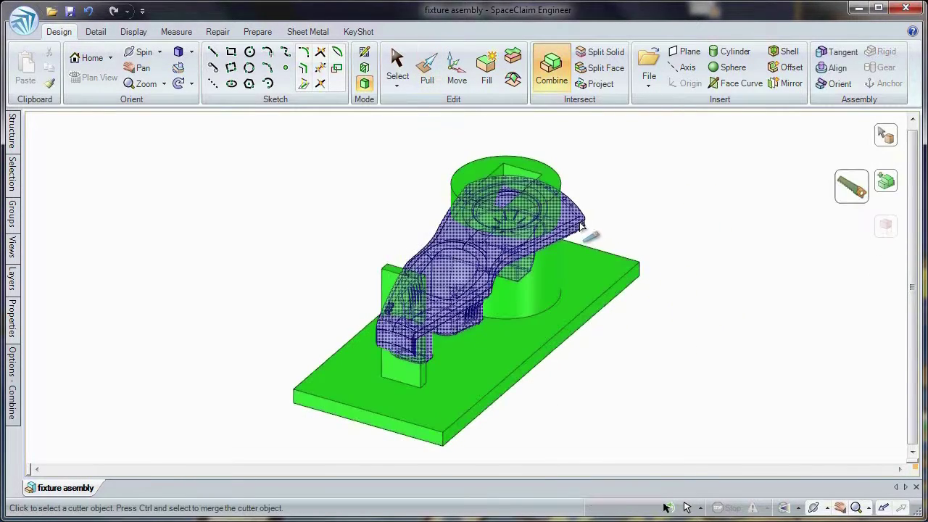
- Use Combine to cut the green round fixture support with the blue part
click(558, 227)
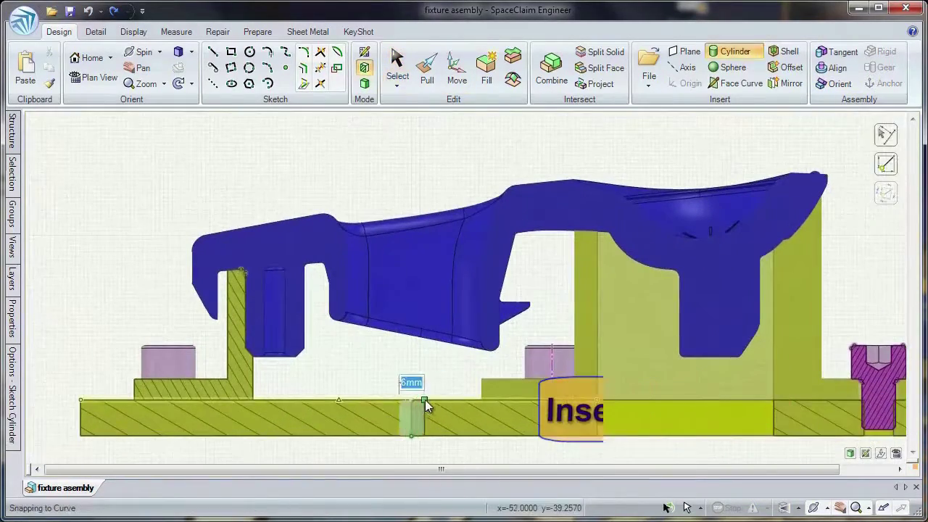
- Insert a cylinder of about 6 mm in the sectioned base plate, extend the post above it, and return to the 3D model
click(425, 399)
click(417, 124)
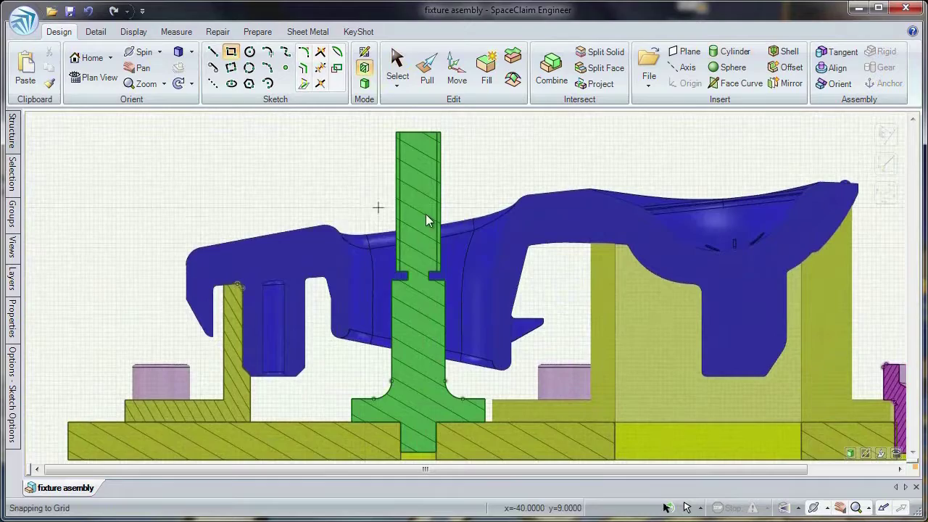
key(d)
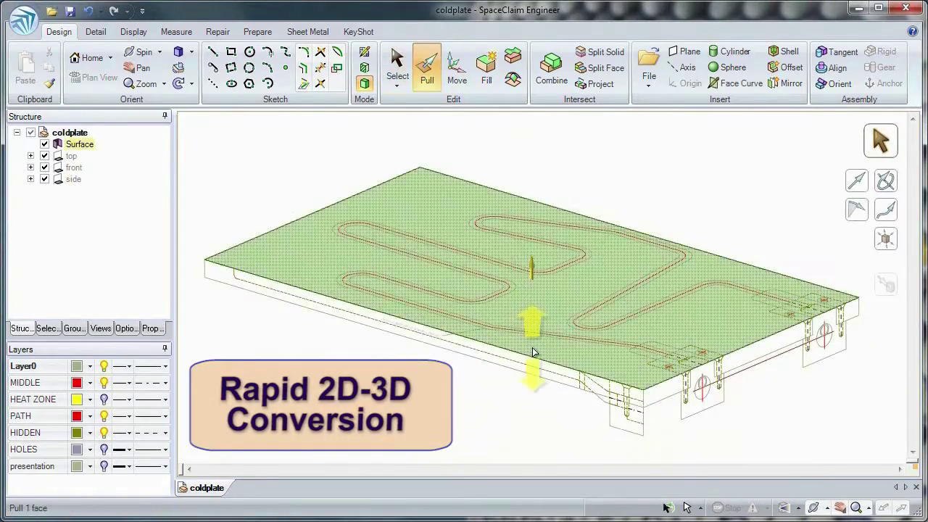
- Pull the coldplate's top face up to the plate's lower edge in the side view to form a solid
key(u)
click(660, 407)
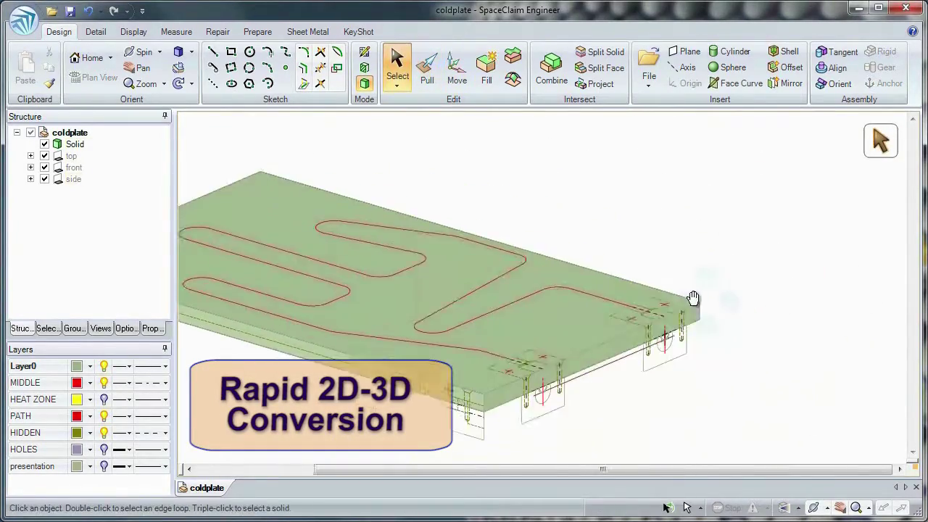
- Offset the tube path on the coldplate by 5 mm in the tube component
drag(518, 295, 519, 361)
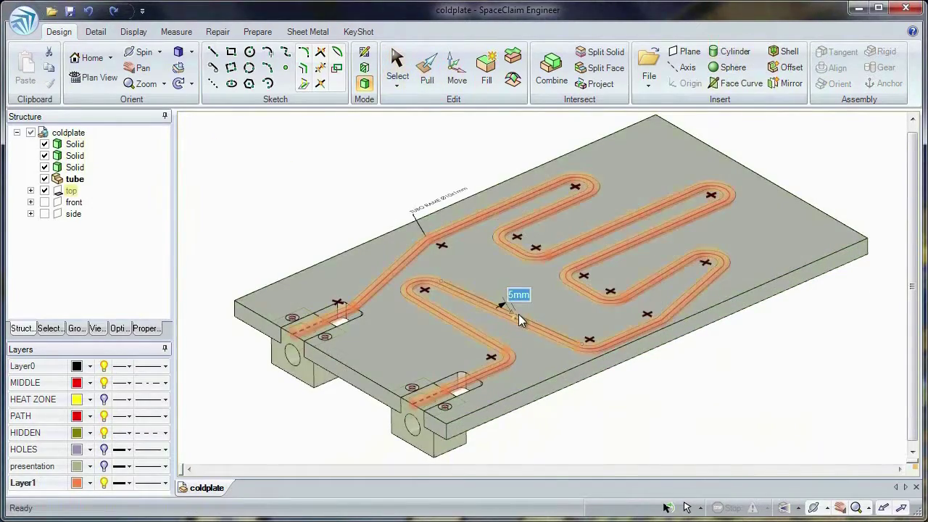
click(518, 314)
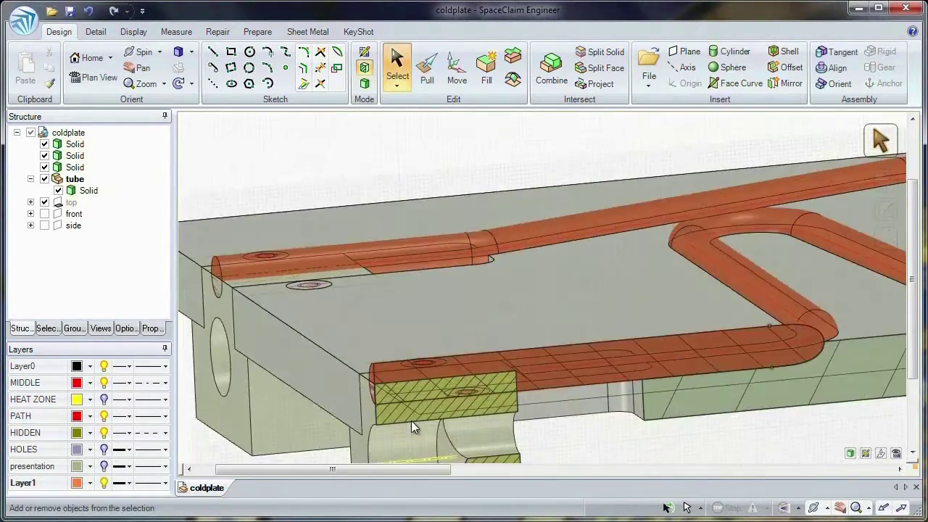
key(v)
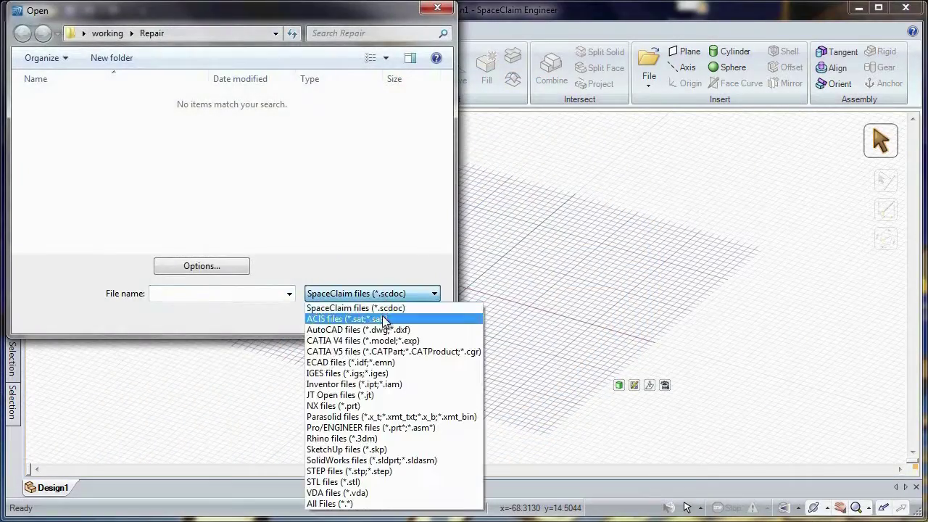
- Filter the files to open to the STEP format (*.stp;*.step)
click(384, 471)
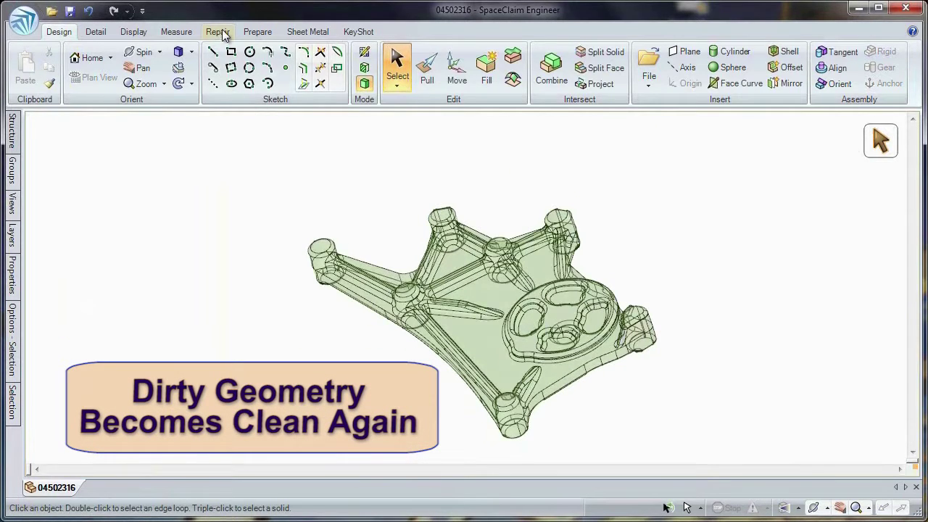
- Stitch the surfaces of the imported 04502316 casting and repair its missing face
click(217, 32)
click(239, 84)
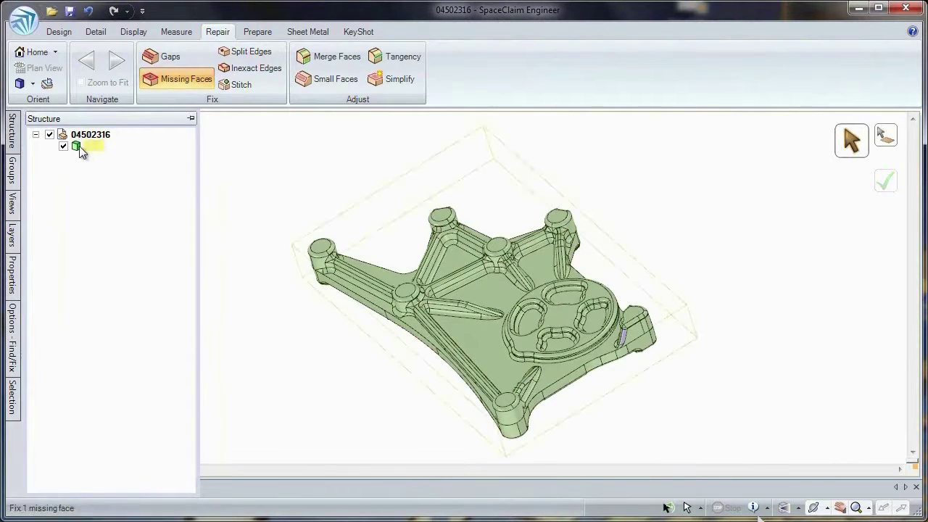
click(81, 147)
- Raise the two middle bosses of the repaired casting by moving their selected top faces
scroll(512, 335, up, 5)
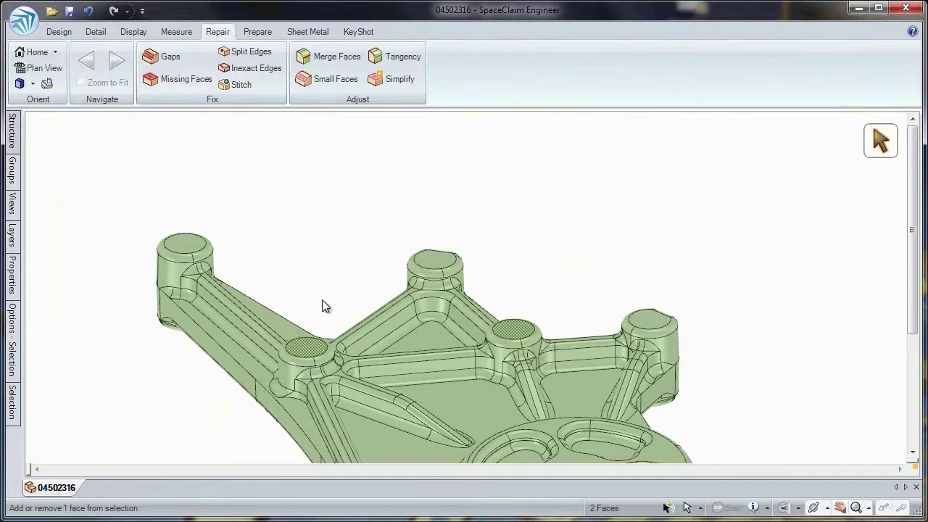
key(m)
key(Escape)
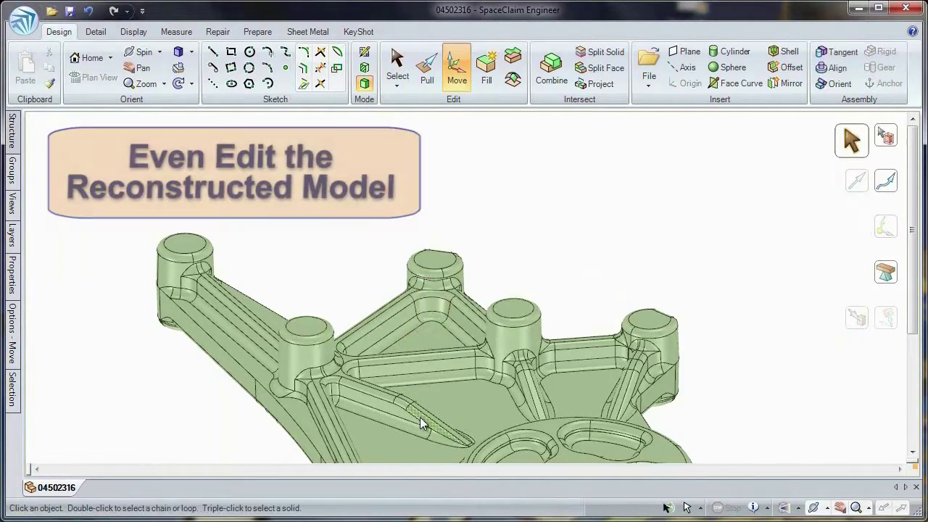
middle_drag(419, 416, 444, 327)
drag(444, 327, 512, 437)
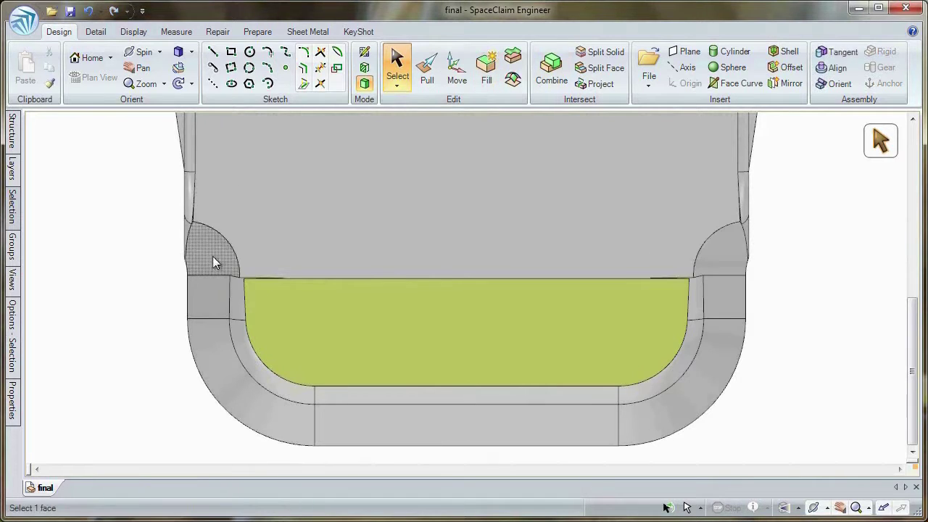
- Fill the yellow machined pocket at the part's lower end and pull its remaining inner edge chain into a round
drag(711, 426, 714, 427)
key(f)
double_click(544, 397)
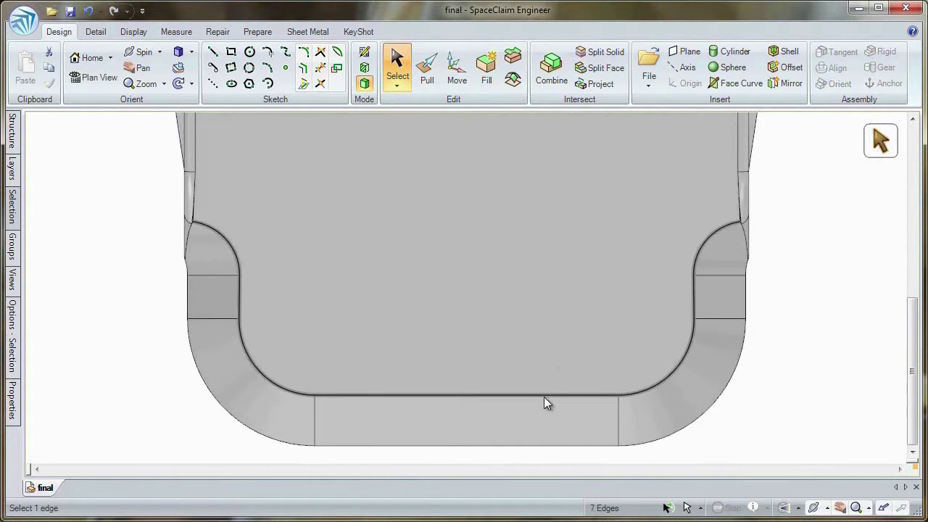
key(p)
drag(543, 396, 547, 399)
key(s)
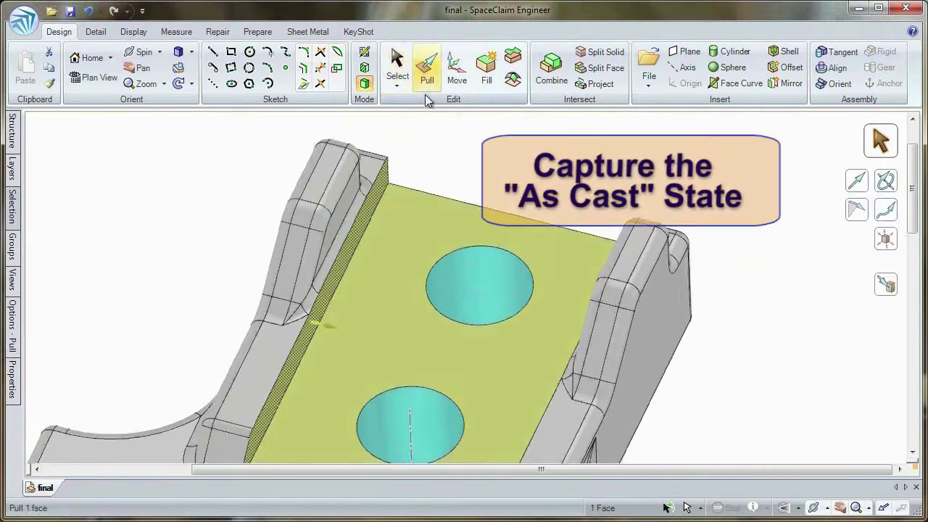
- Pull the narrow side wall face beside the yellow machined surface to add casting stock
click(427, 76)
key(s)
key(h)
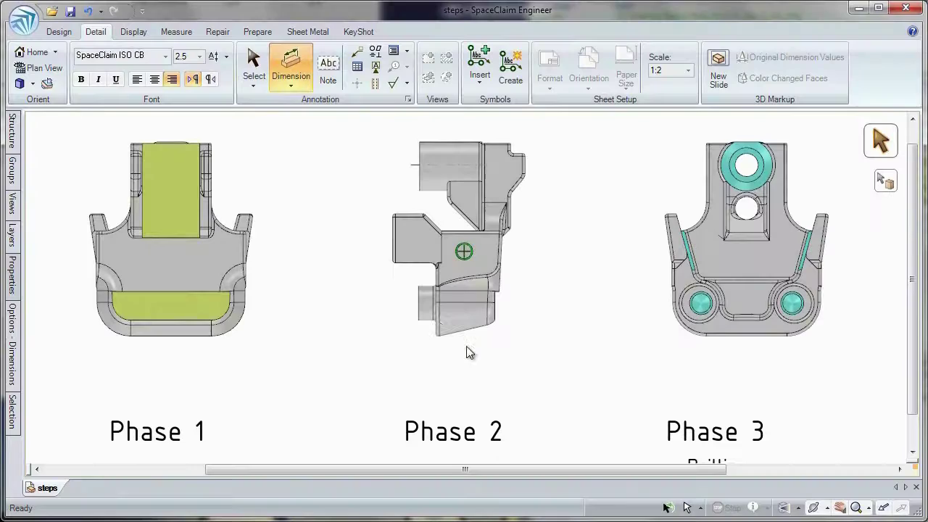
- Dimension the upper hole in the Phase 3 view of the process plan
scroll(307, 186, down, 2)
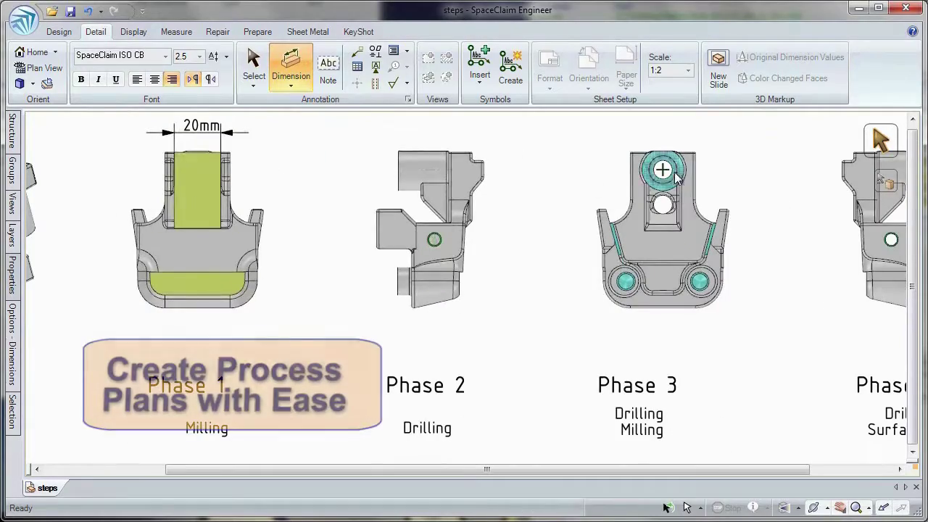
click(663, 168)
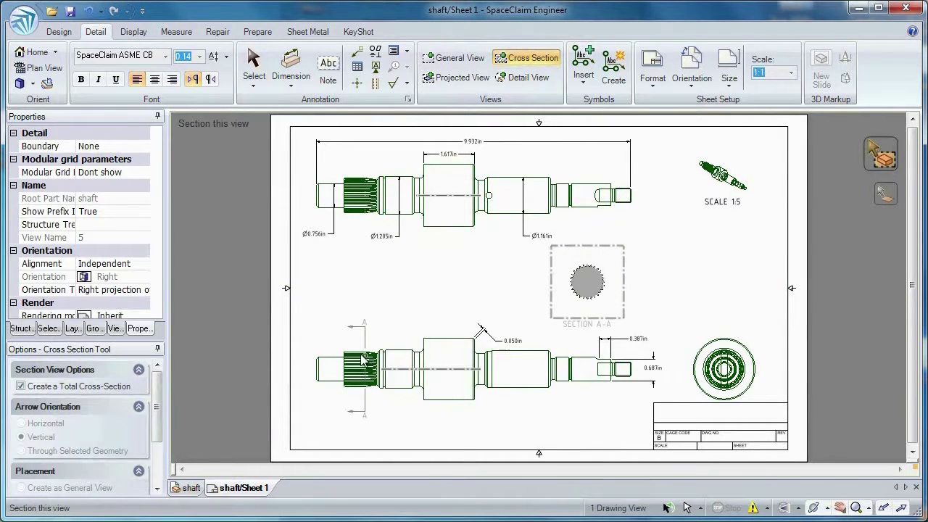
- Place a total cross-section through the shaft's splined end and add a note starting with "leave sharp" below the shaft view
click(362, 361)
scroll(518, 411, up, 3)
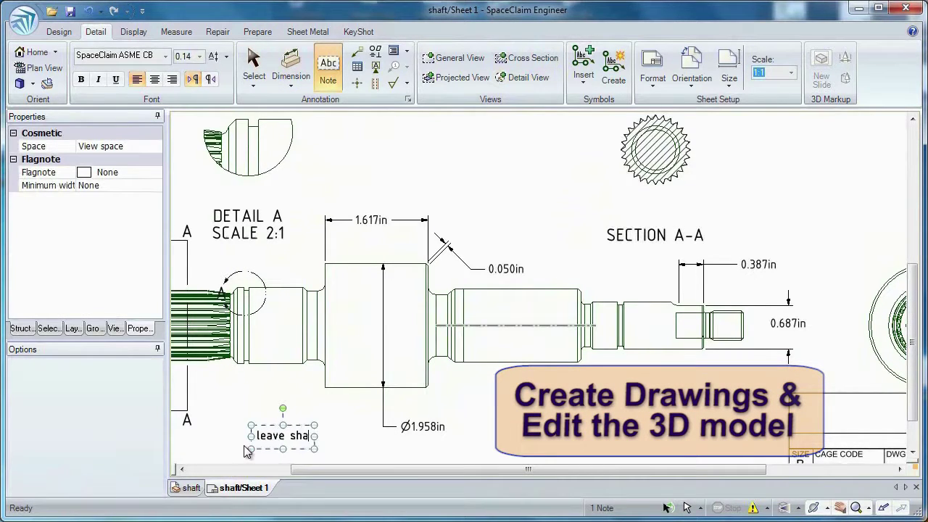
text(rp edg)
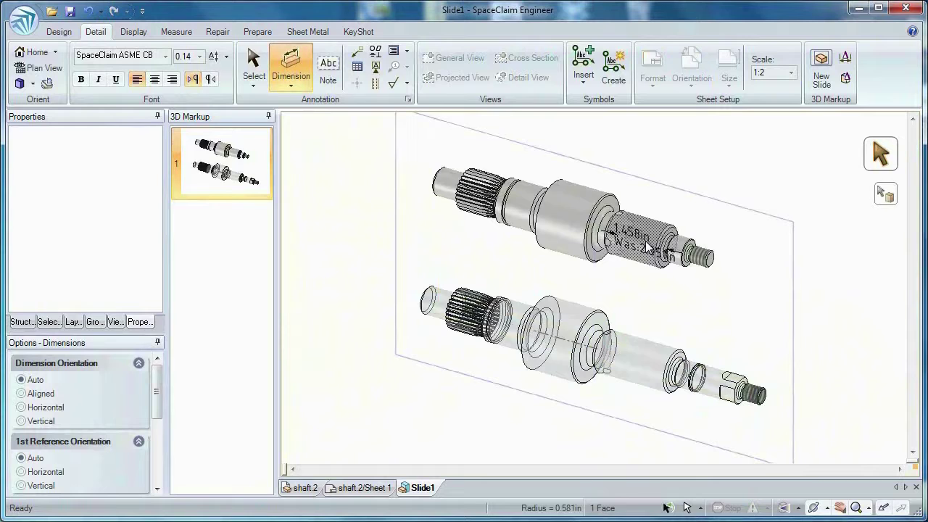
- Add is-was dimensions for the upper shaft's diameter and overall length on the markup slide and colour its changed faces
click(706, 253)
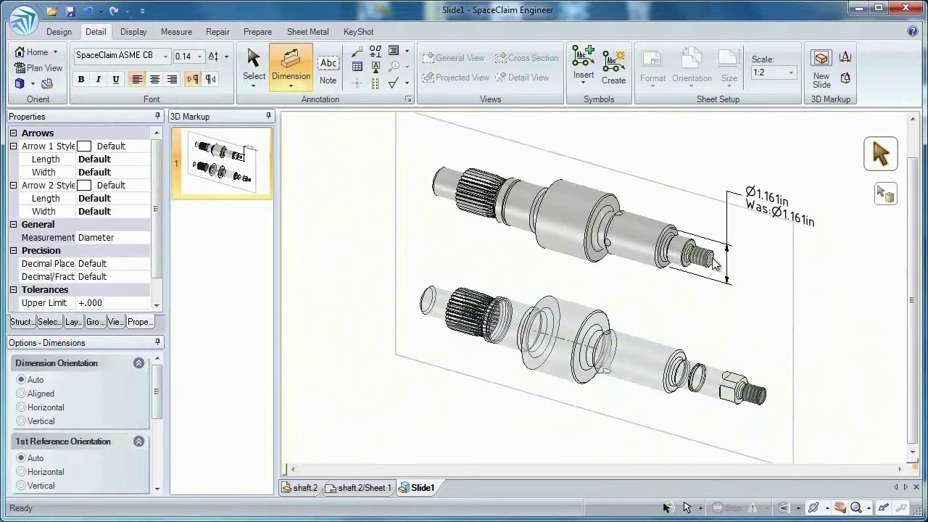
click(439, 174)
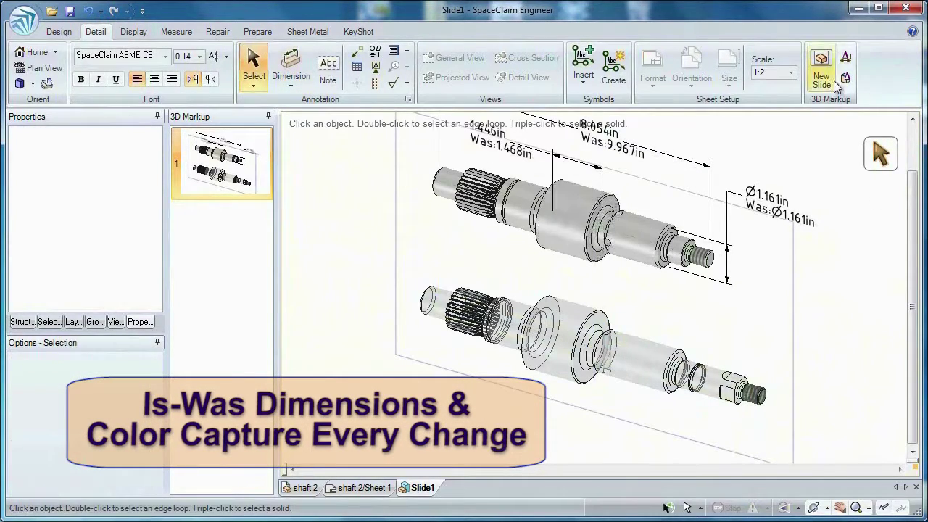
click(843, 78)
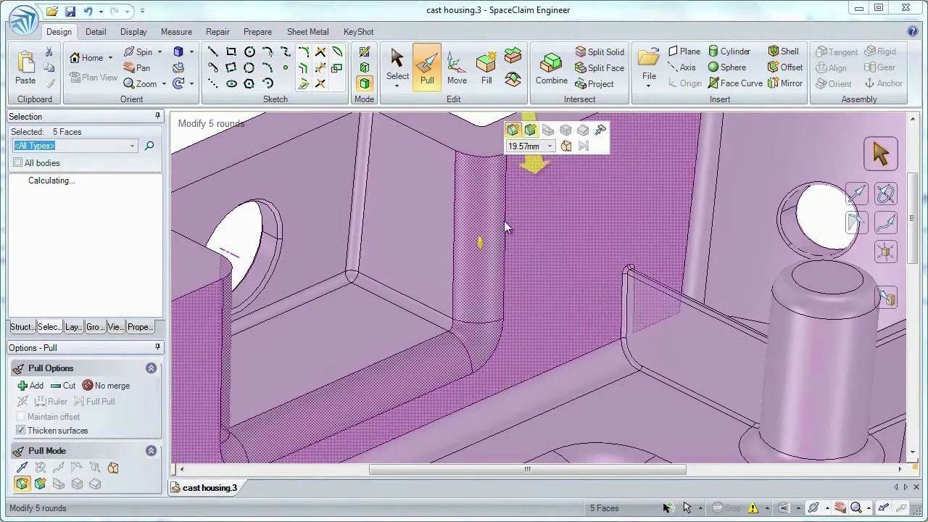
- Apply the round option to the five selected inner-wall round faces of the cast housing
click(516, 127)
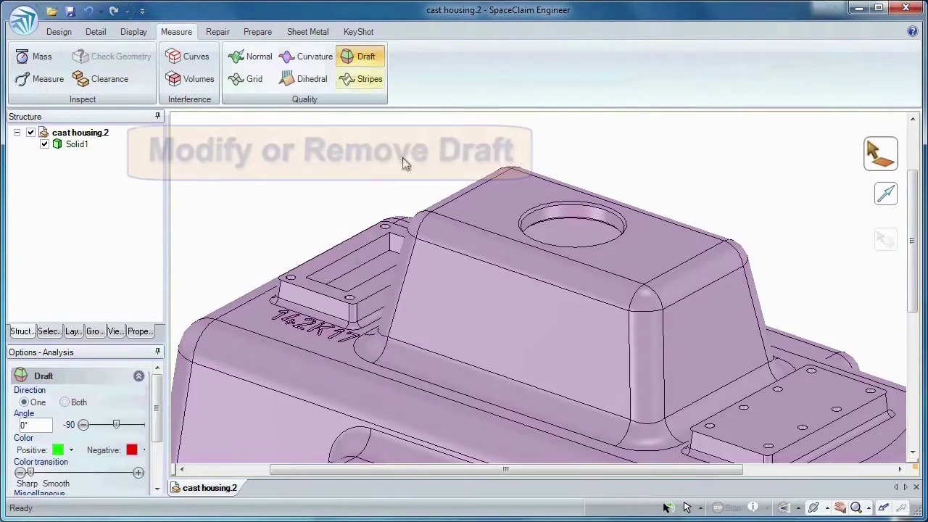
- Analyse the draft on the housing's raised block and set its four side faces to 0° draft about the top face
click(600, 338)
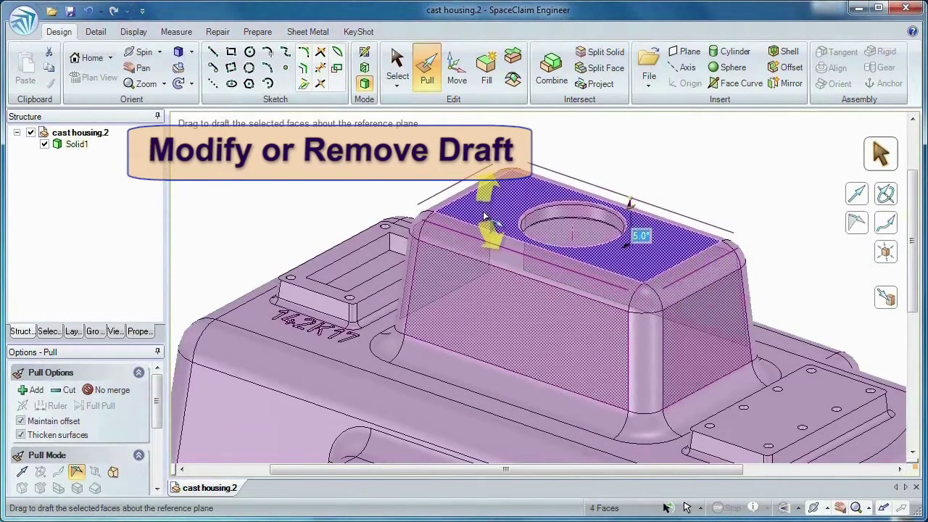
text(0)
key(Return)
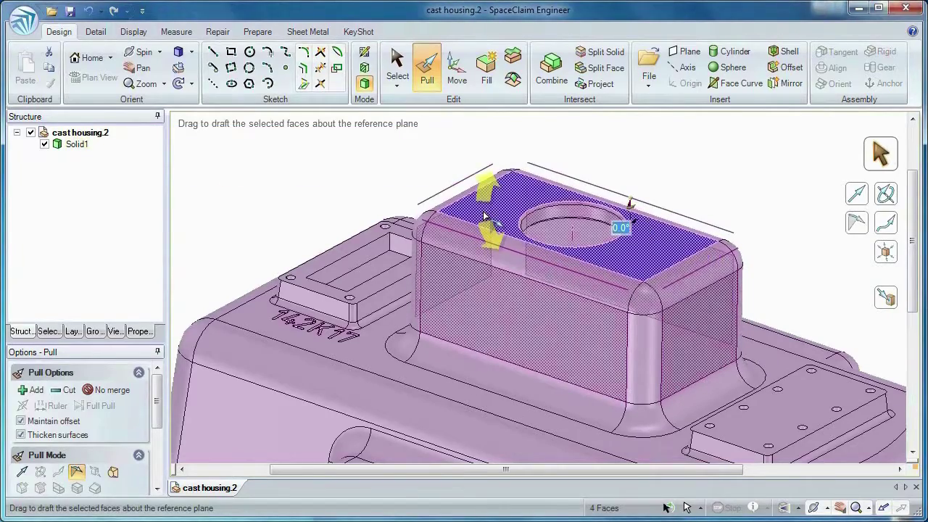
key(Escape)
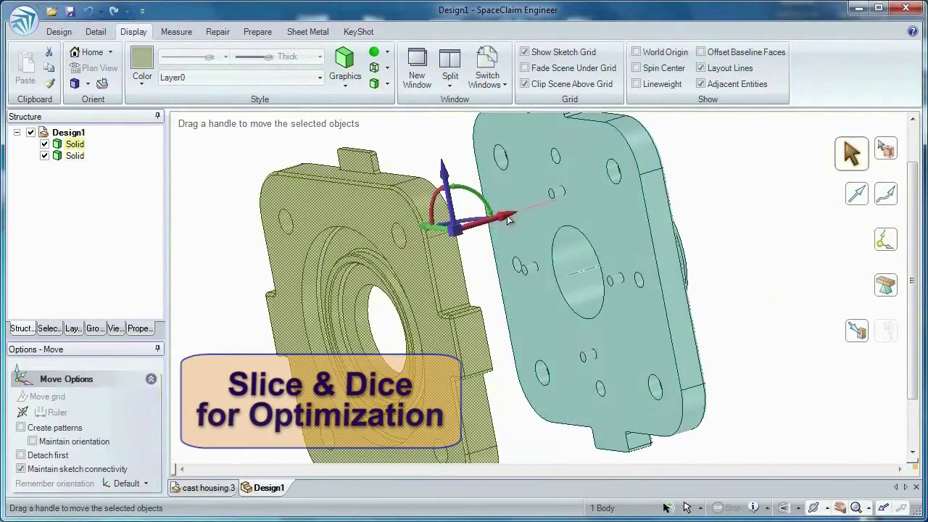
- Move the yellow plate solid along its axis toward the teal plate
drag(511, 208, 717, 194)
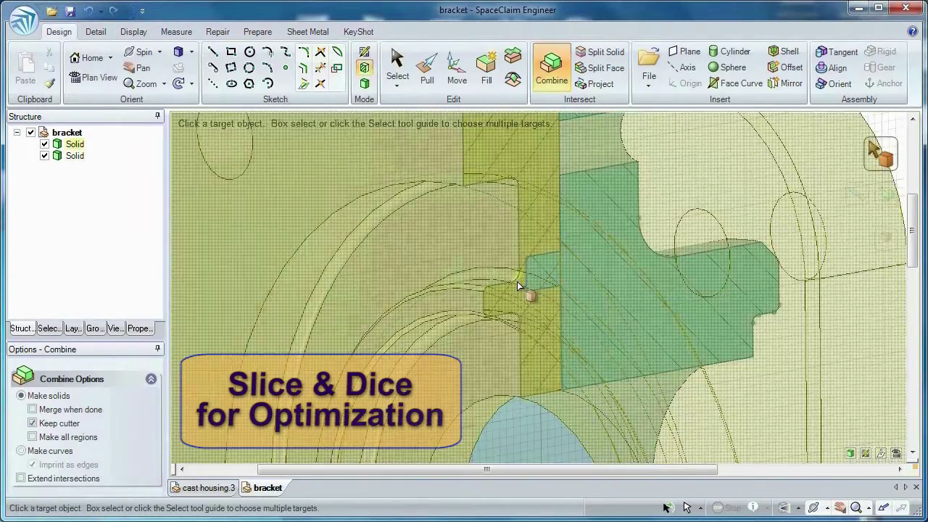
- Cut the yellow bracket plate with the teal plate using Combine with Keep cutter, and move the yellow plate away from it
click(517, 281)
click(565, 294)
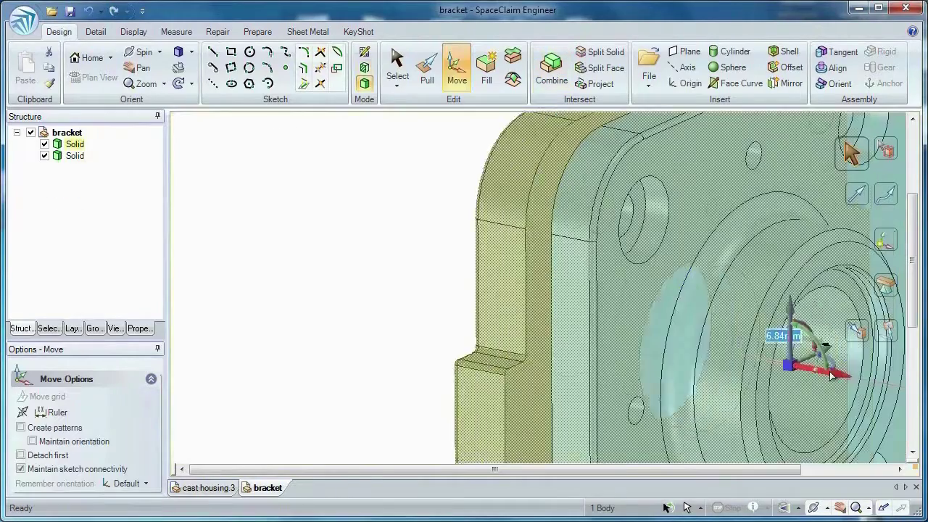
drag(787, 331, 590, 322)
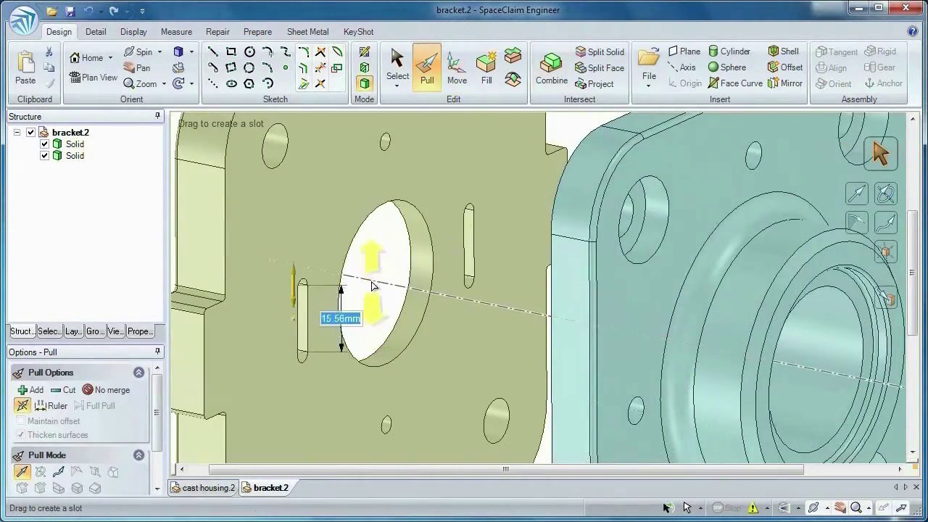